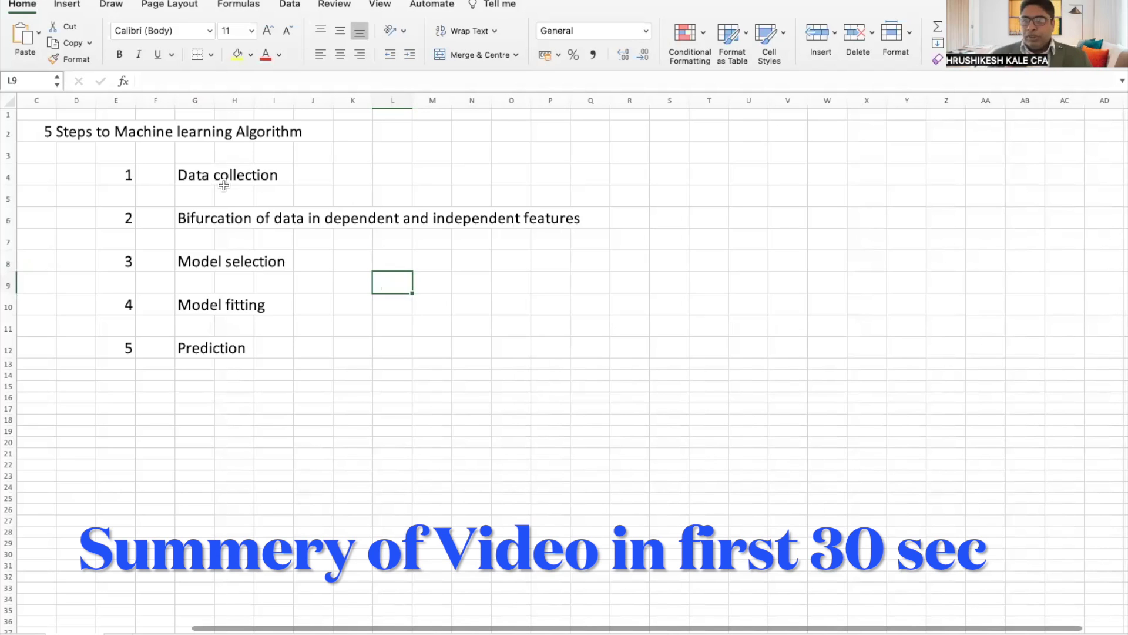
Step: Point out the bifurcation, model selection and model fitting steps in the Excel list
click(228, 219)
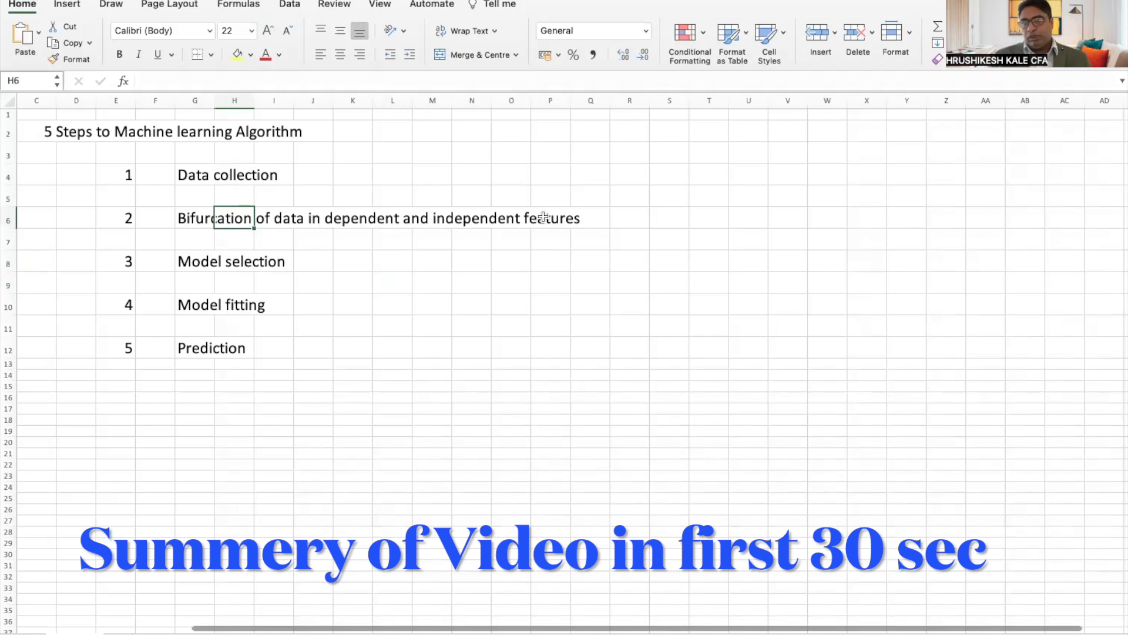
click(203, 262)
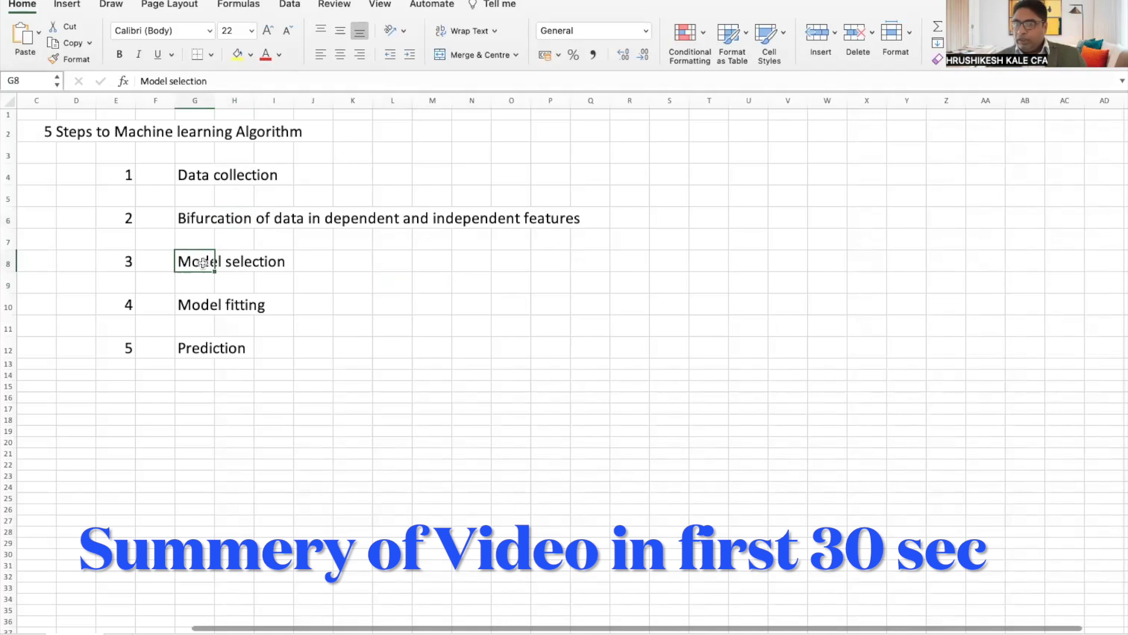
click(234, 282)
click(192, 309)
click(246, 307)
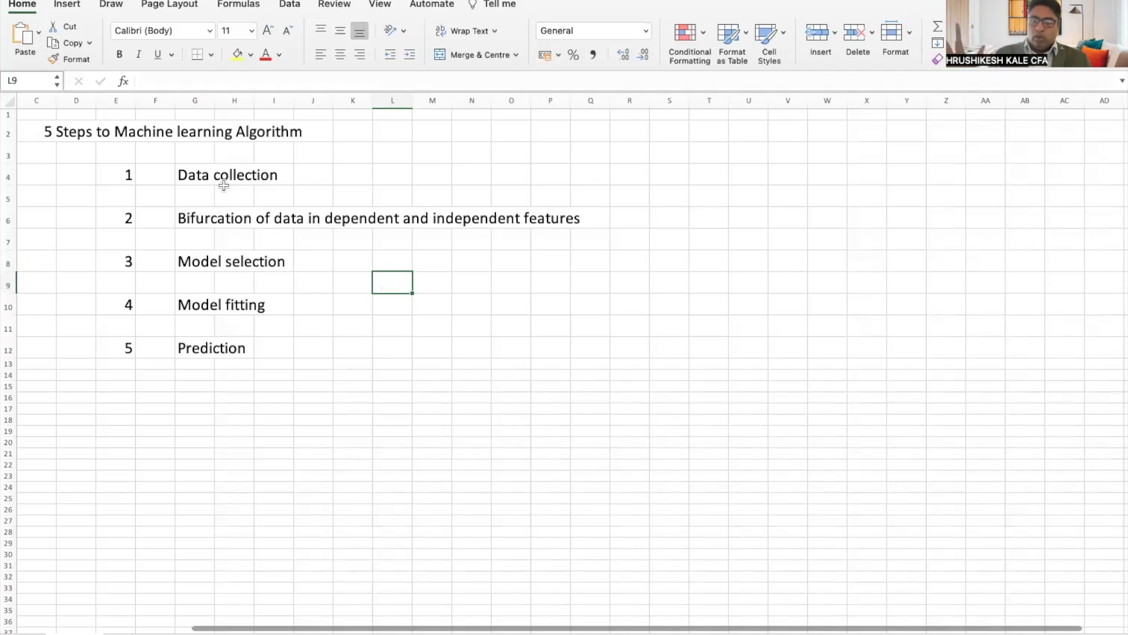
Step: Revisit those three Excel steps, then bring up the Jupyter linear regression notebook
click(231, 218)
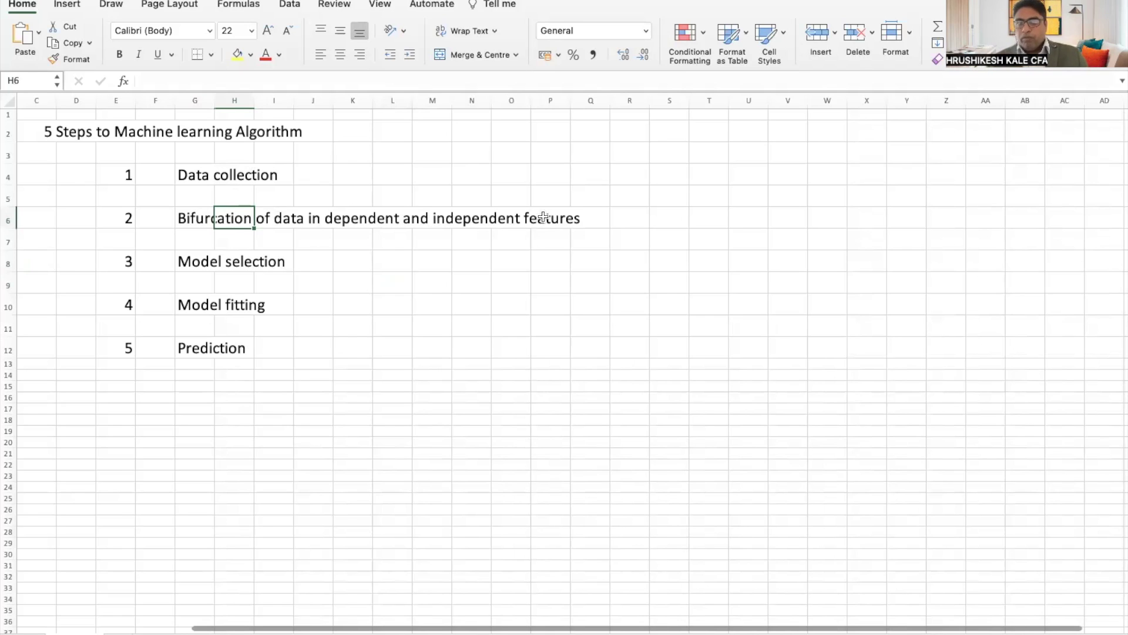
click(204, 262)
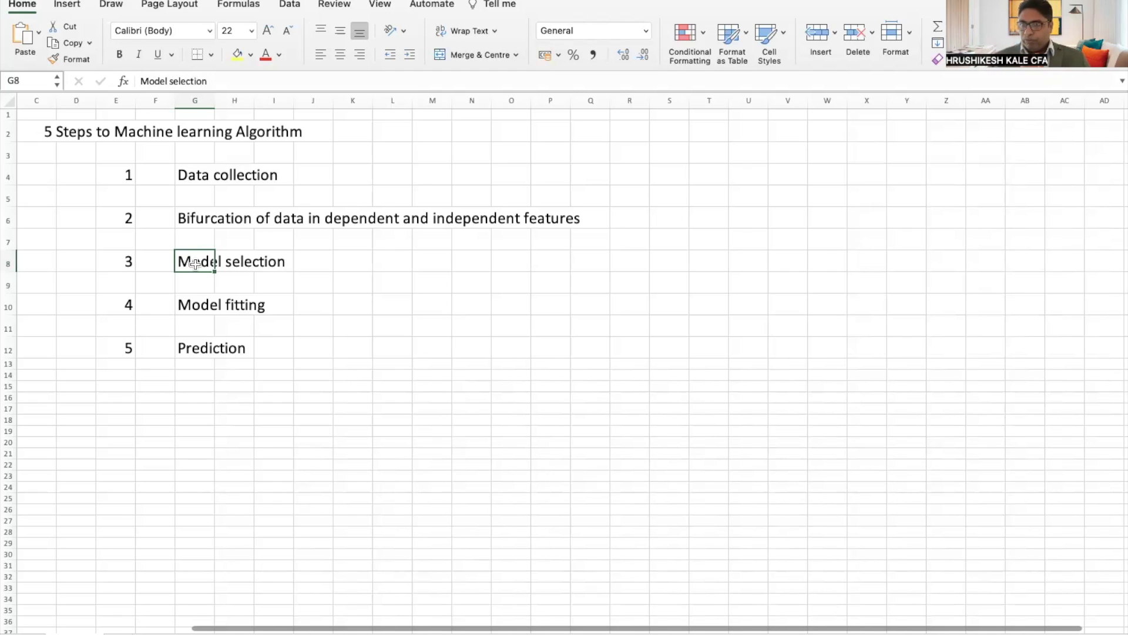
click(238, 287)
click(192, 308)
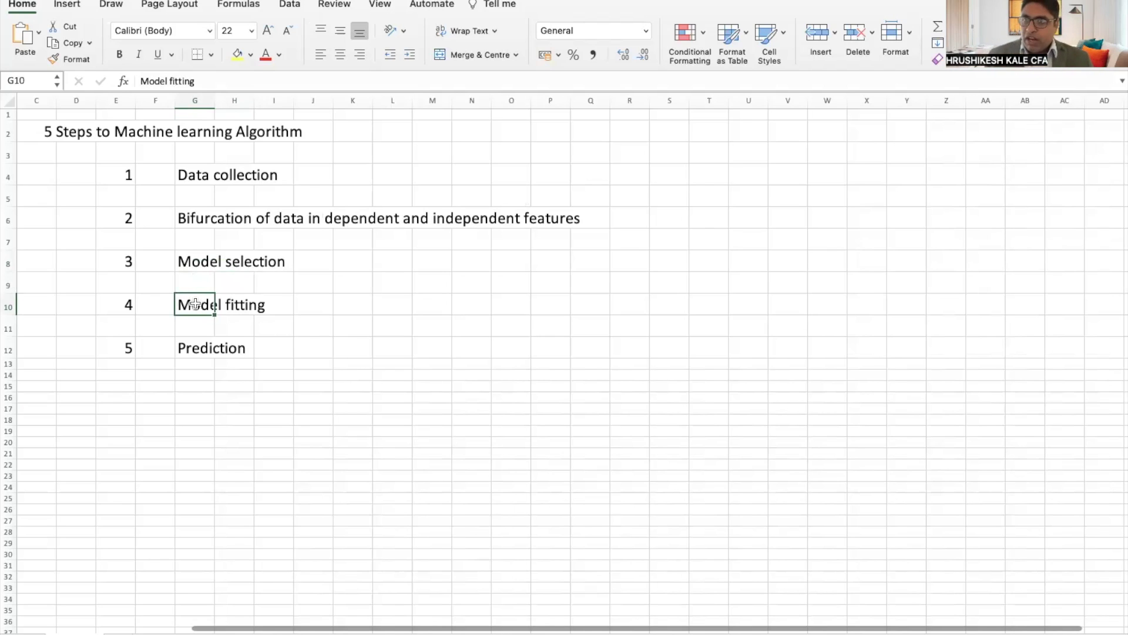
click(245, 305)
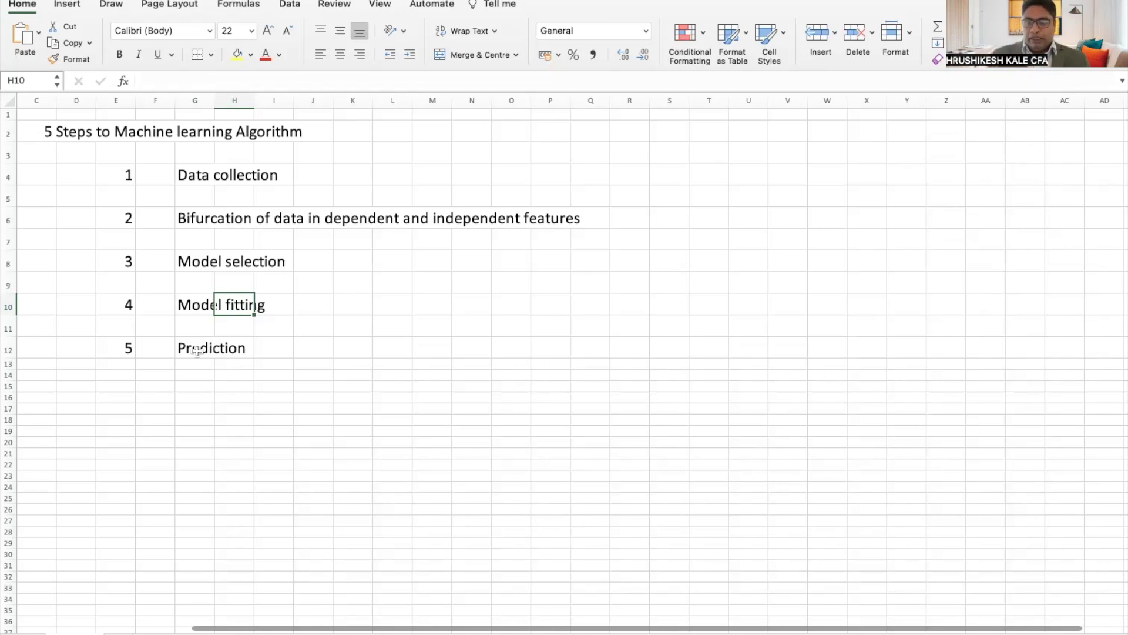
key(super+Tab)
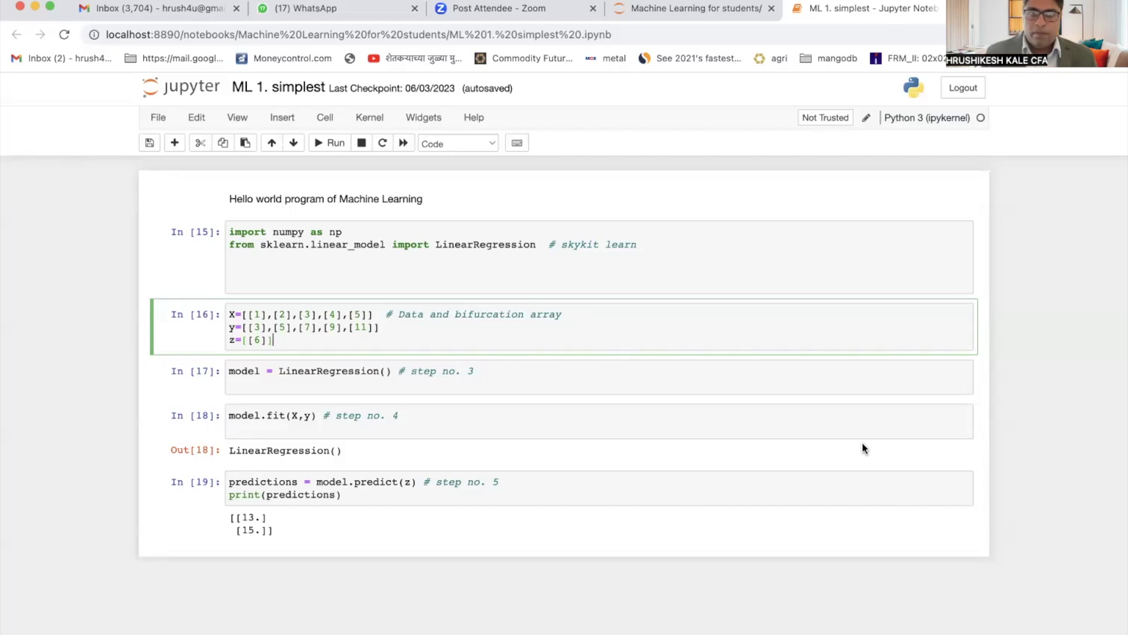
click(855, 445)
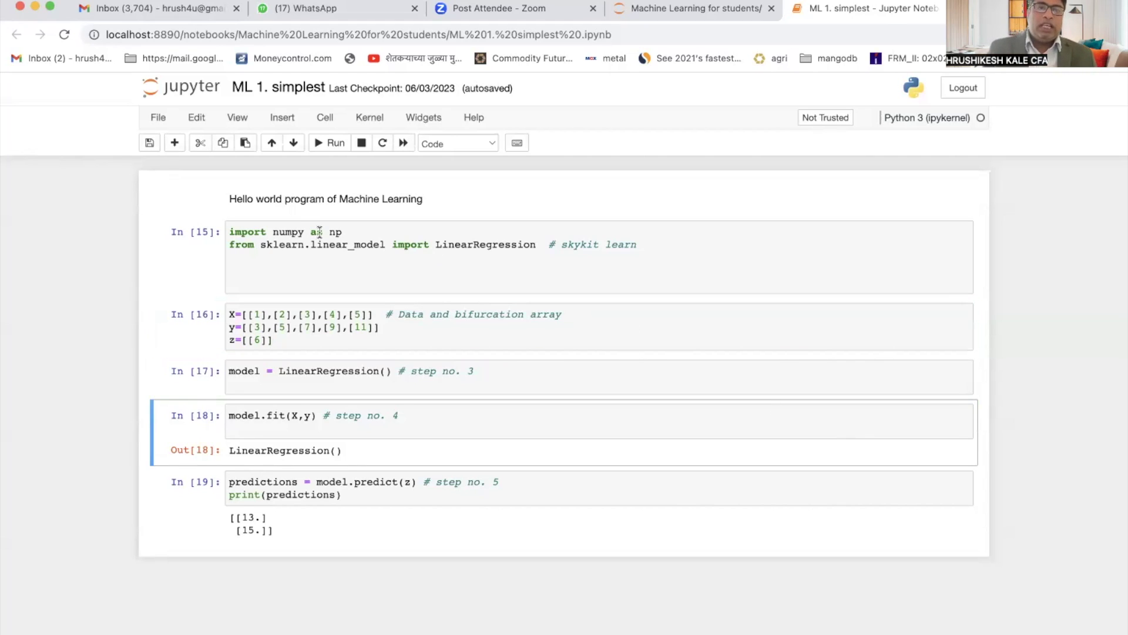
click(333, 254)
drag(230, 231, 355, 232)
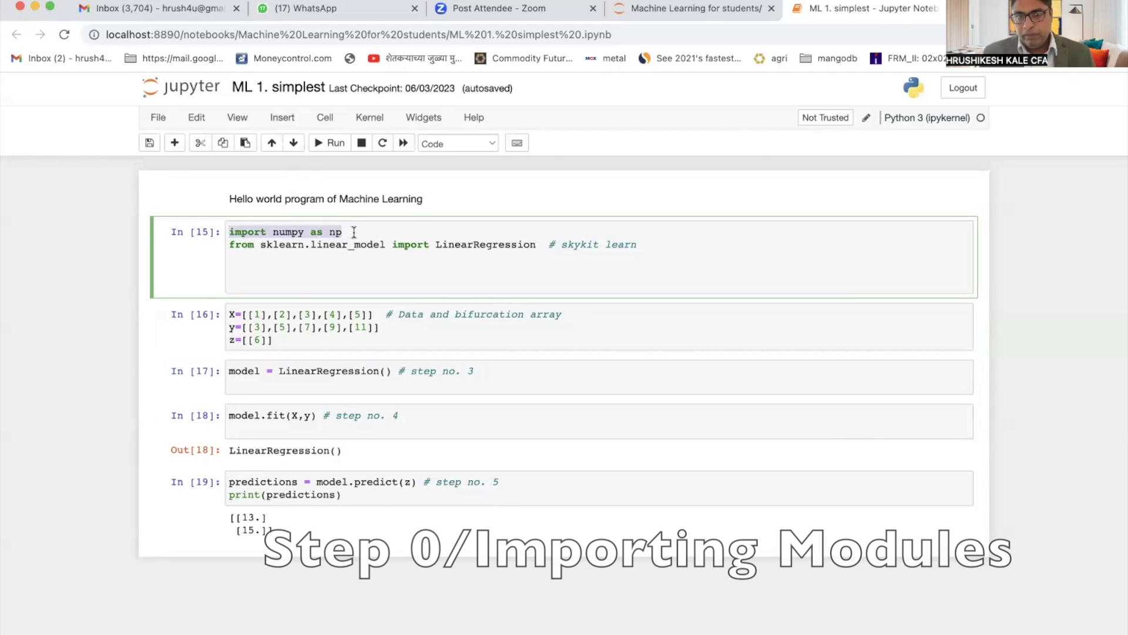
click(361, 263)
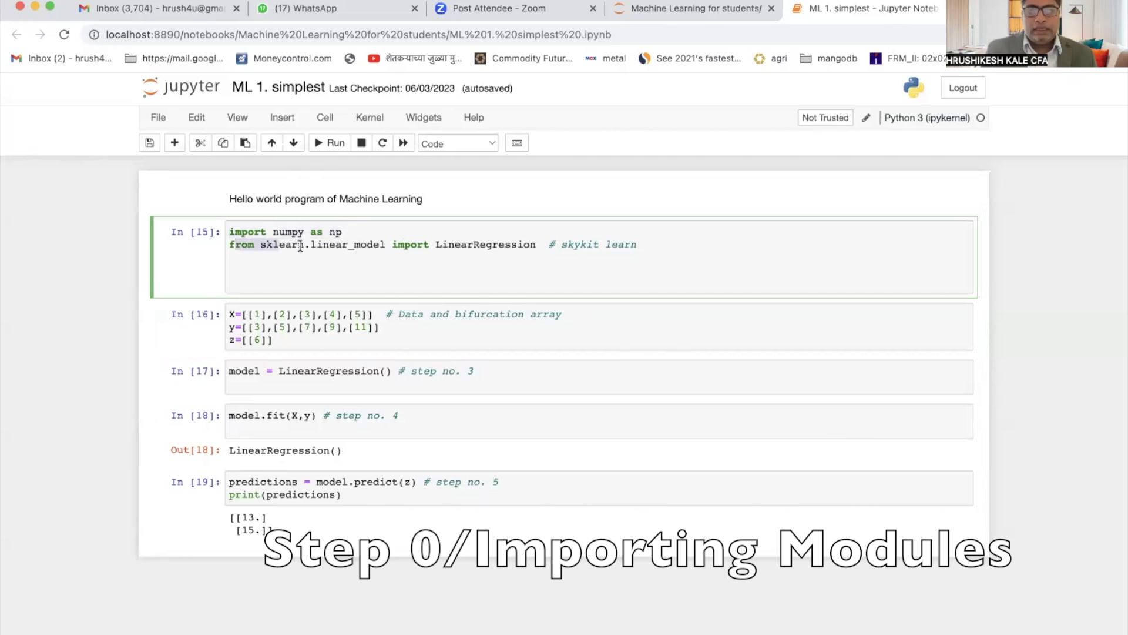
mouse_move(300, 246)
mouse_down()
mouse_move(465, 245)
mouse_move(438, 249)
mouse_up()
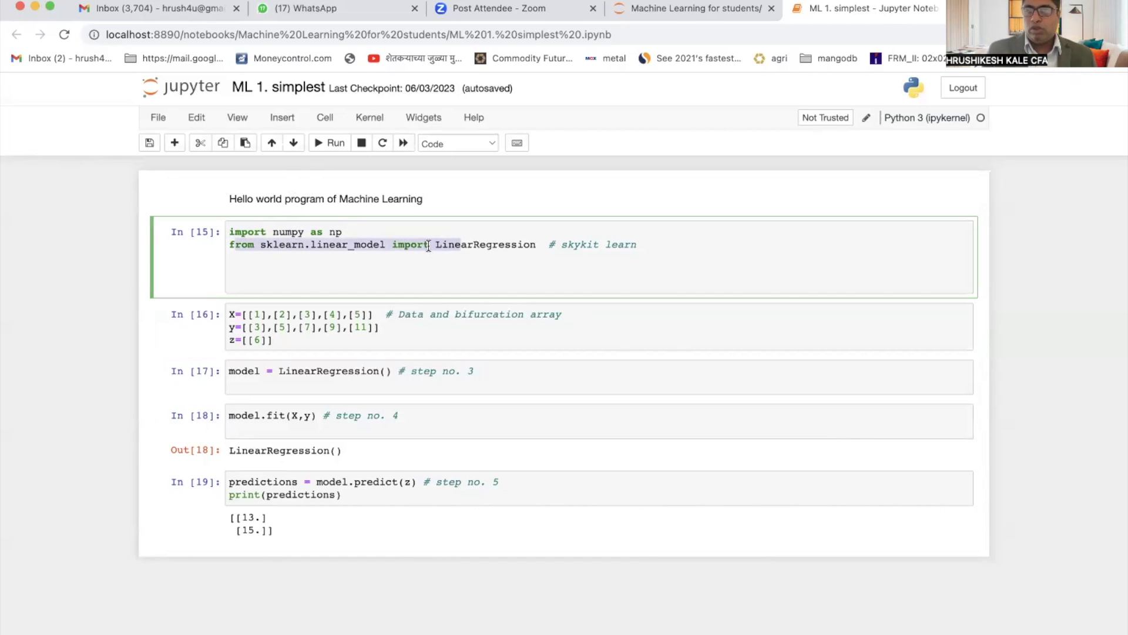
click(442, 262)
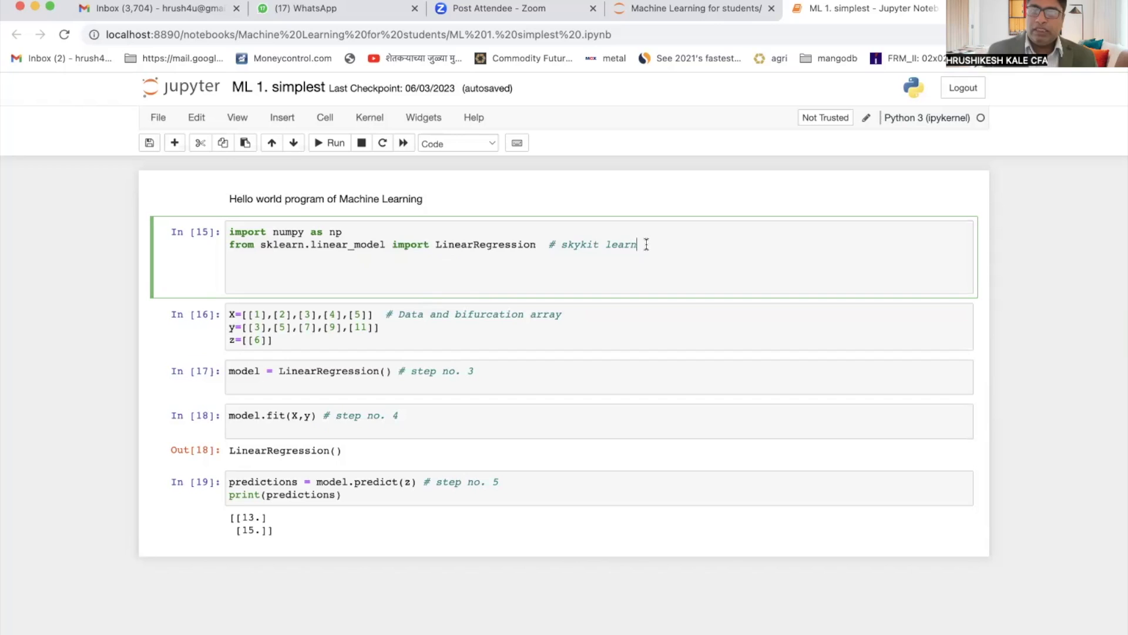
drag(639, 246, 177, 231)
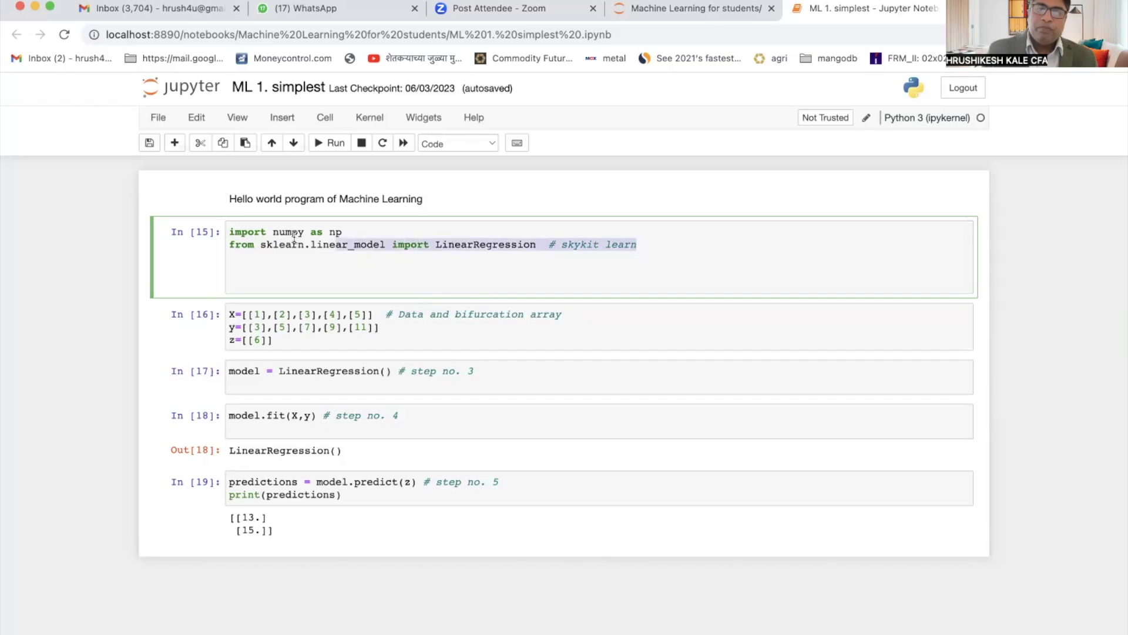
click(324, 273)
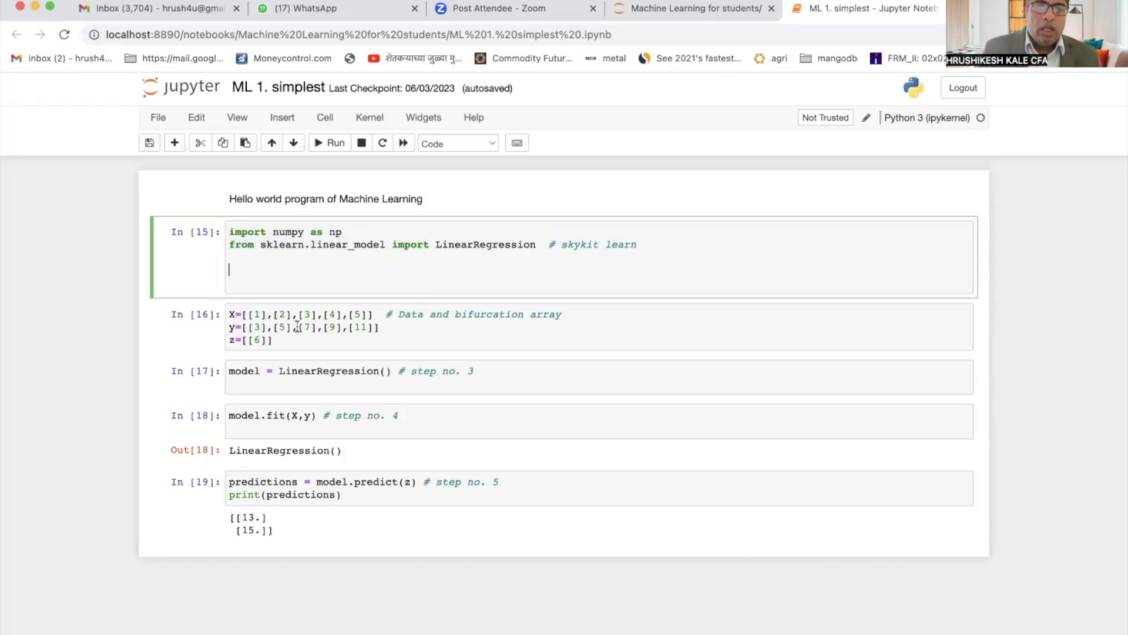
Step: Point to the individual values 3, 4 and 5 in the X and y arrays
click(247, 315)
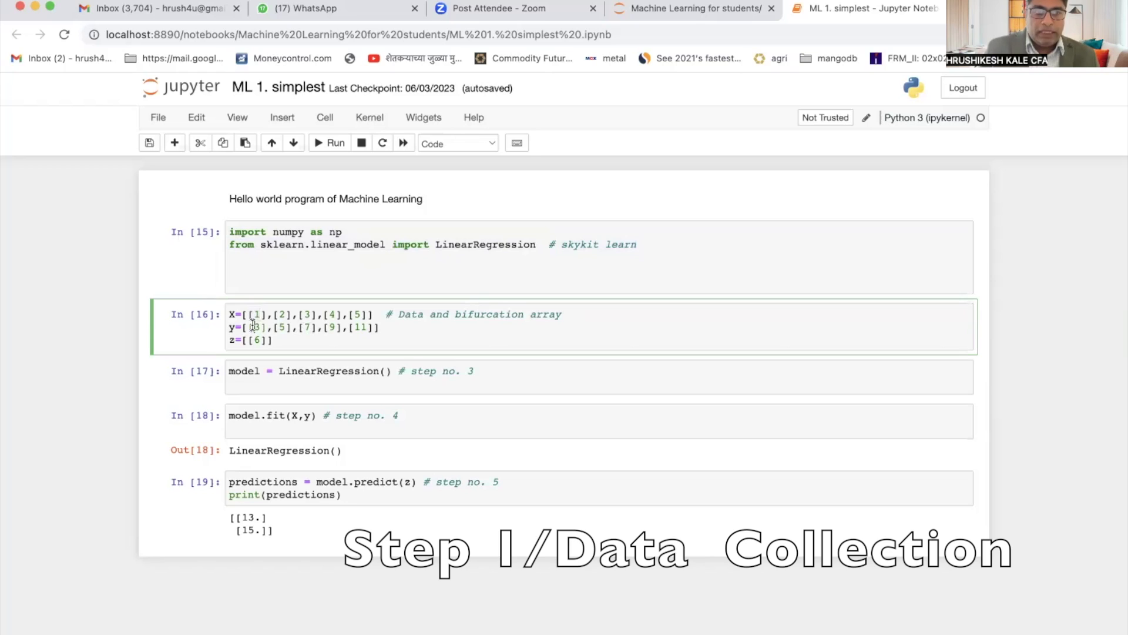
click(255, 326)
click(278, 313)
click(282, 327)
click(305, 314)
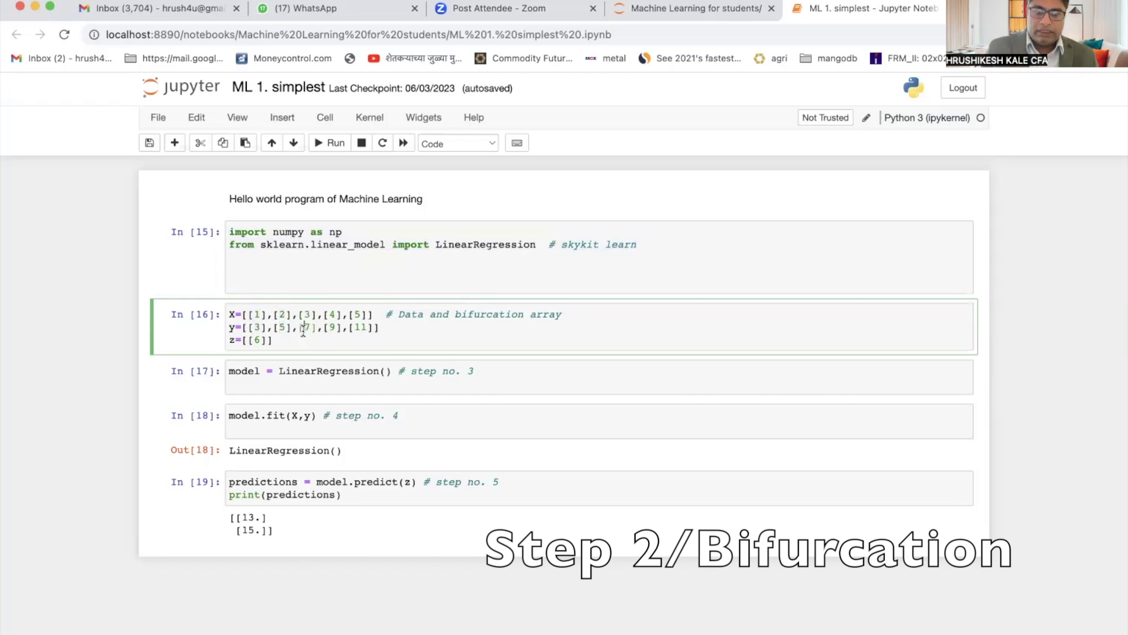
click(328, 314)
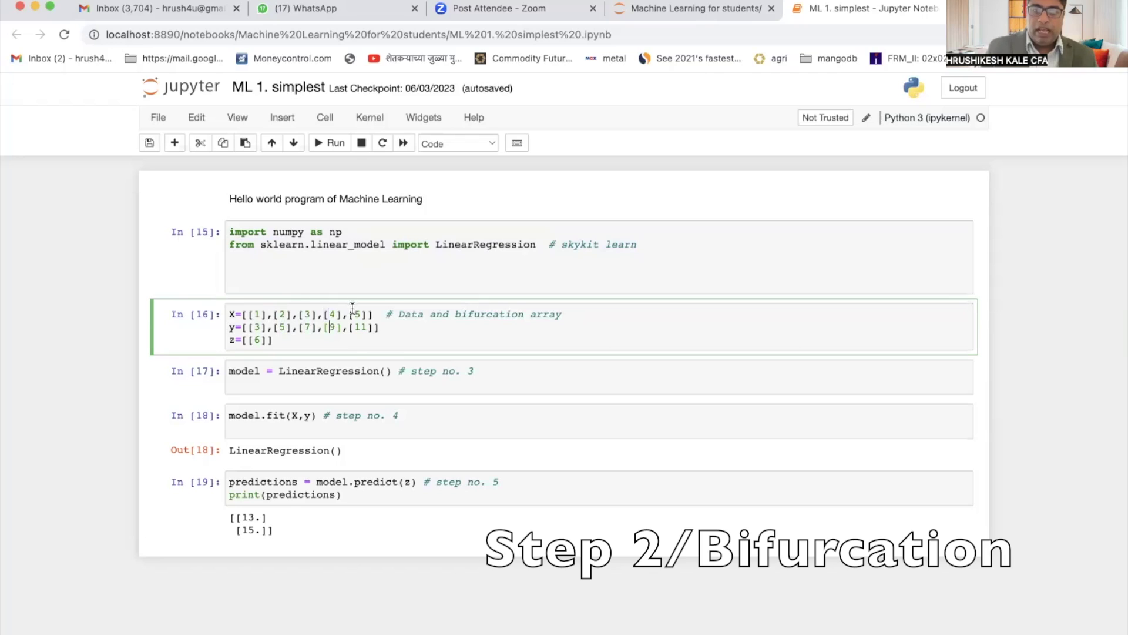
click(354, 314)
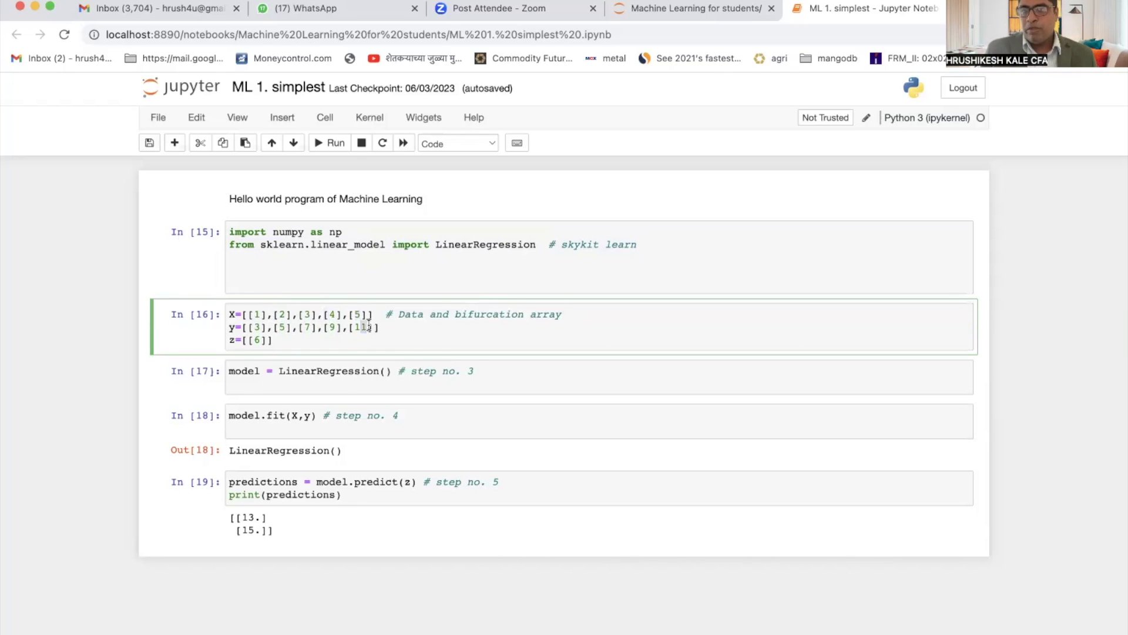
Step: Highlight the X and y training data rows as a whole, then deselect them
drag(396, 336, 266, 309)
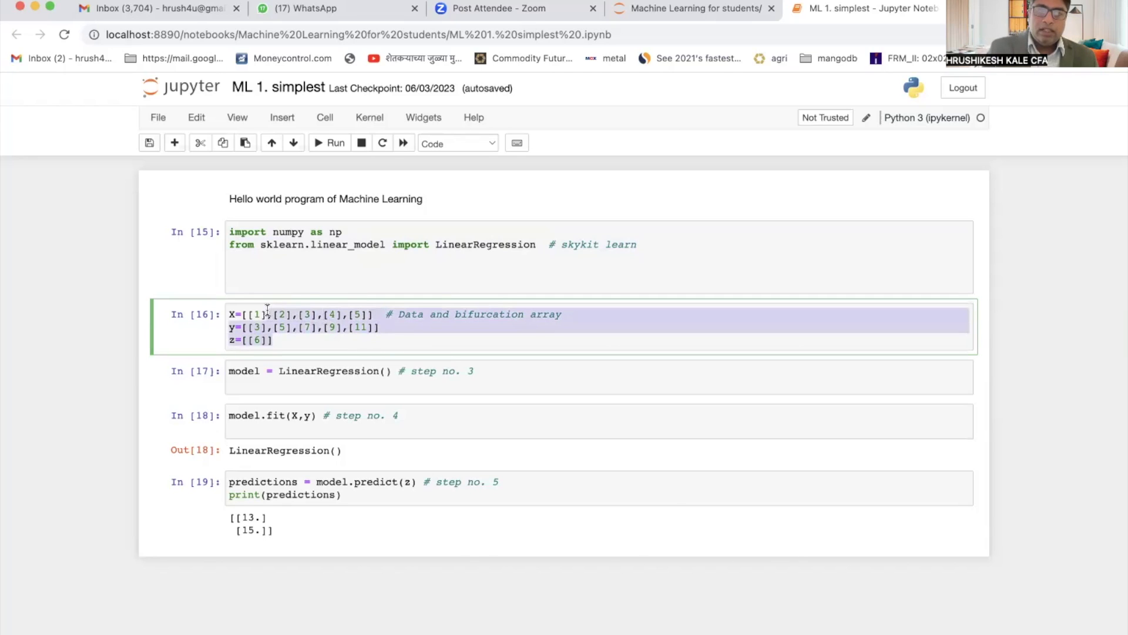
click(344, 324)
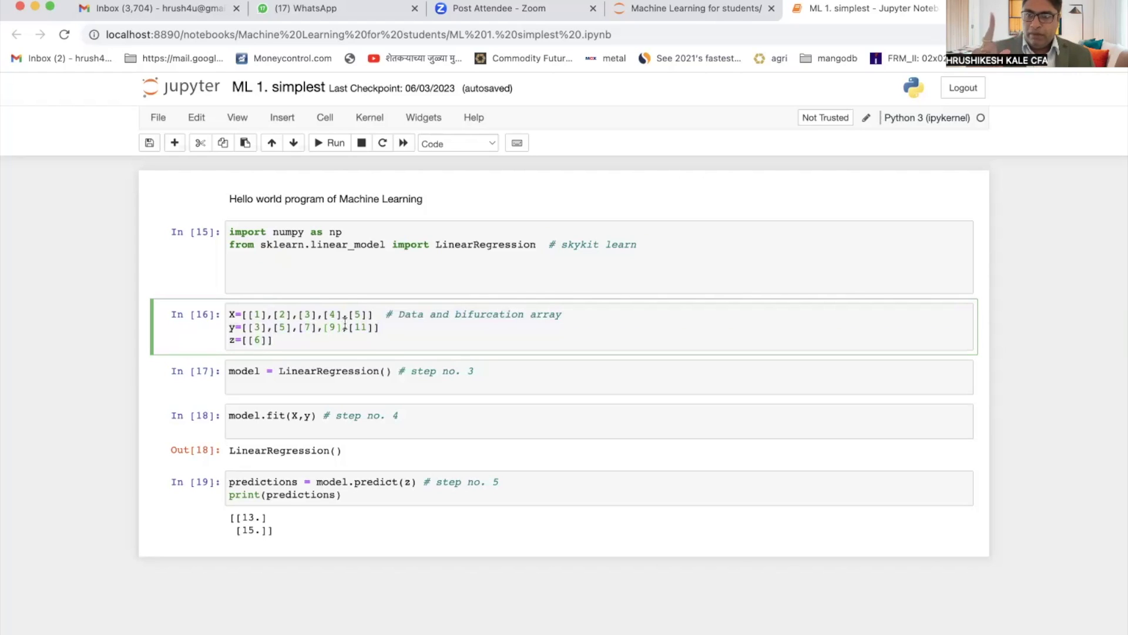
drag(380, 326, 249, 306)
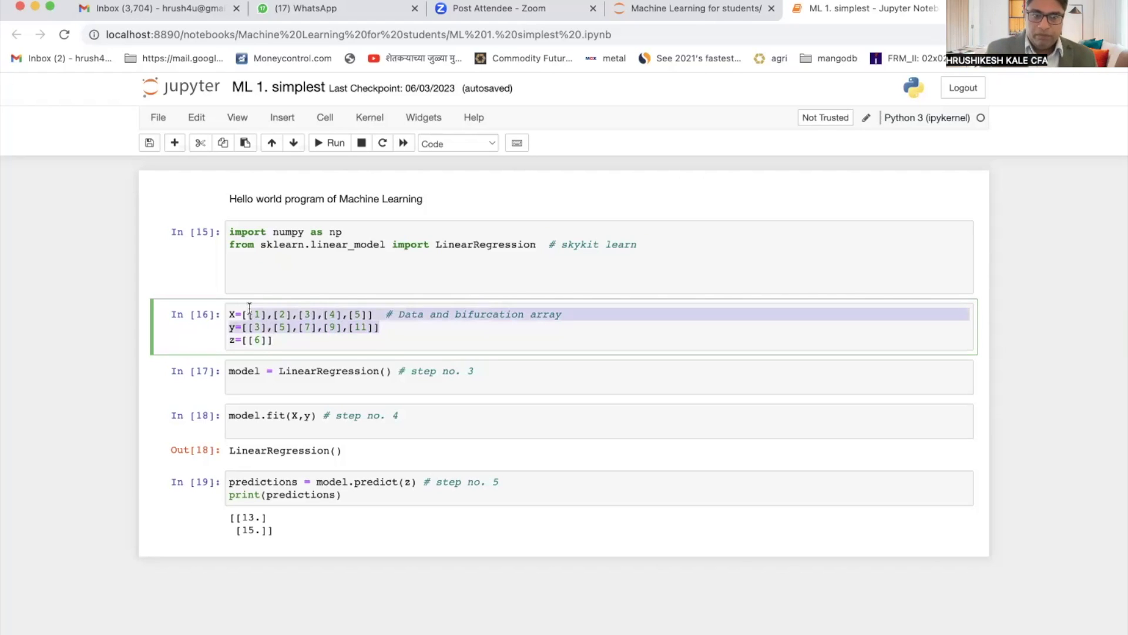
click(233, 312)
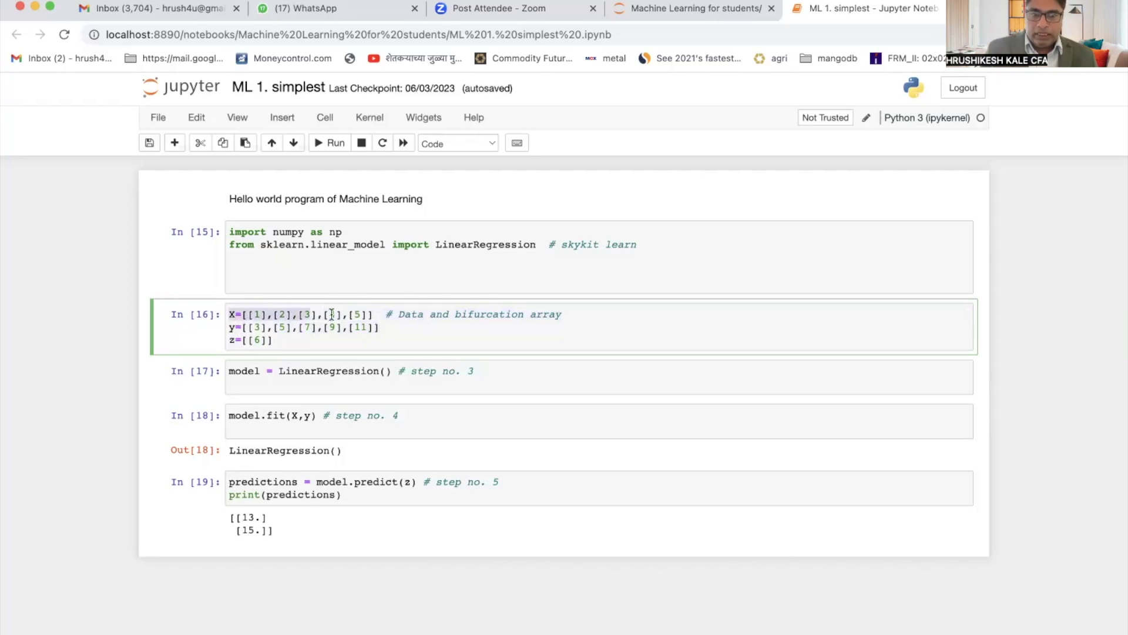
Step: Highlight the X inputs and y targets separately, and begin a comment after z=[[6]]
drag(231, 314, 357, 313)
drag(248, 327, 406, 327)
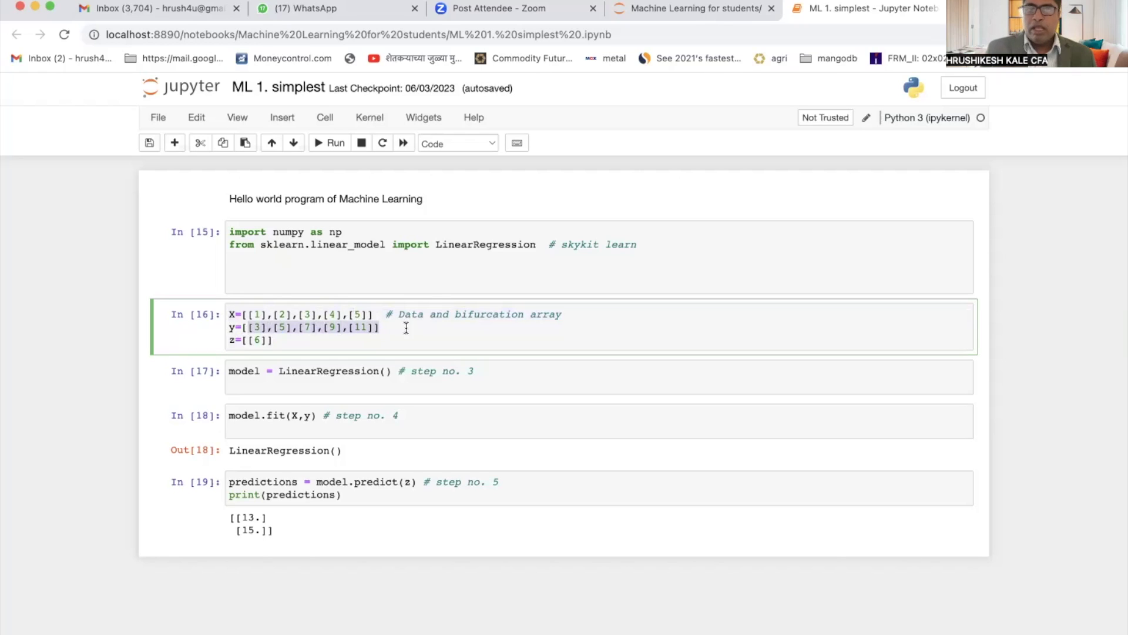
click(408, 338)
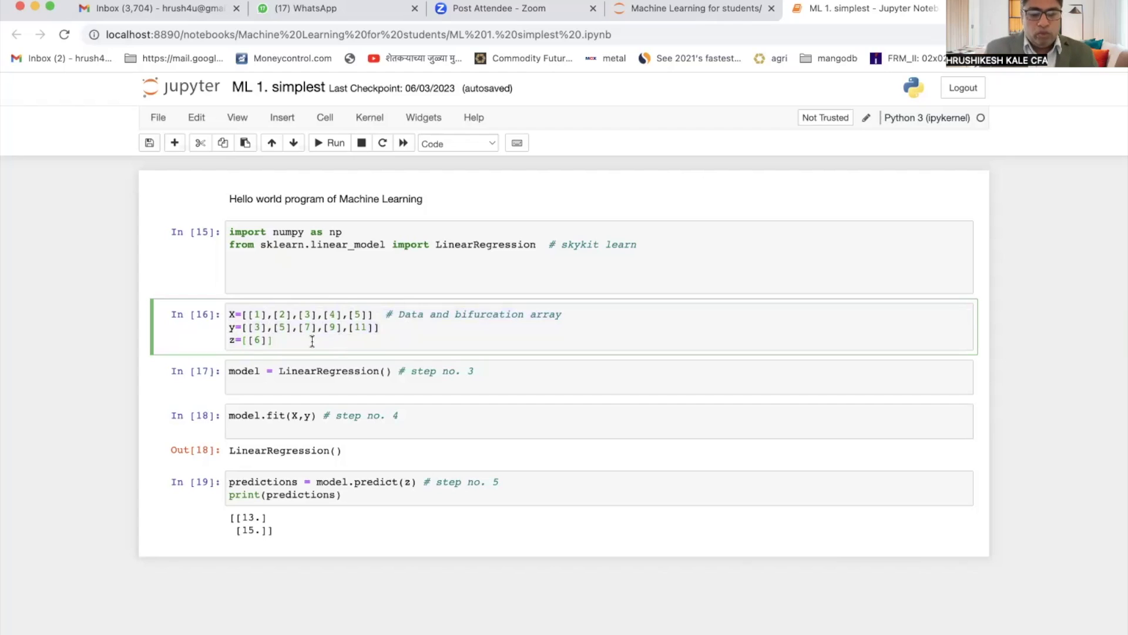
text( #)
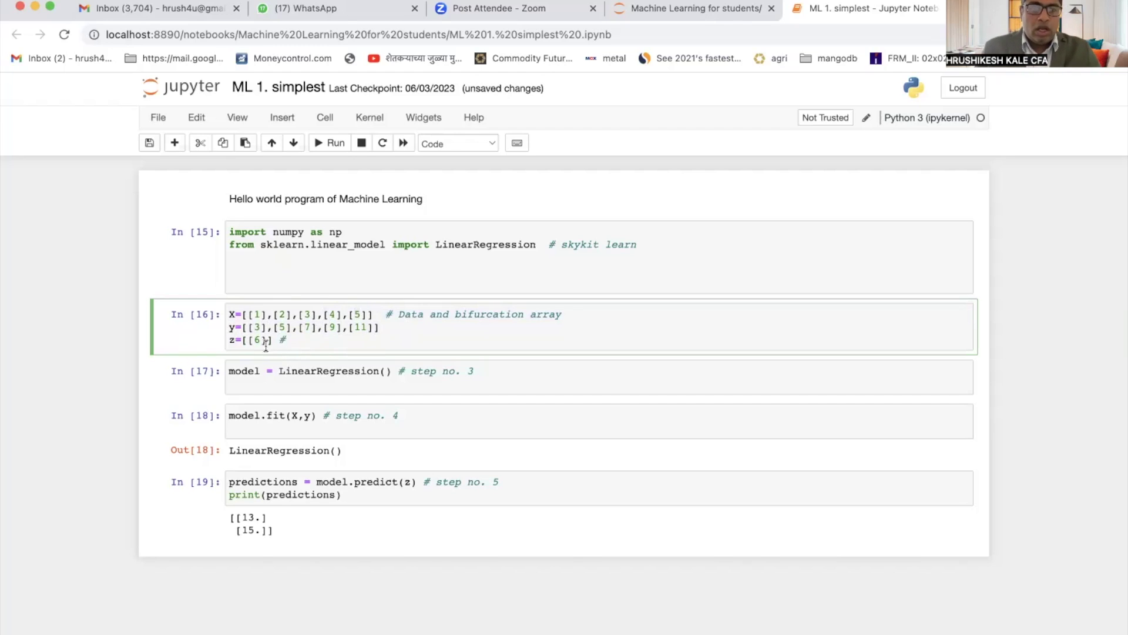
drag(242, 327, 350, 327)
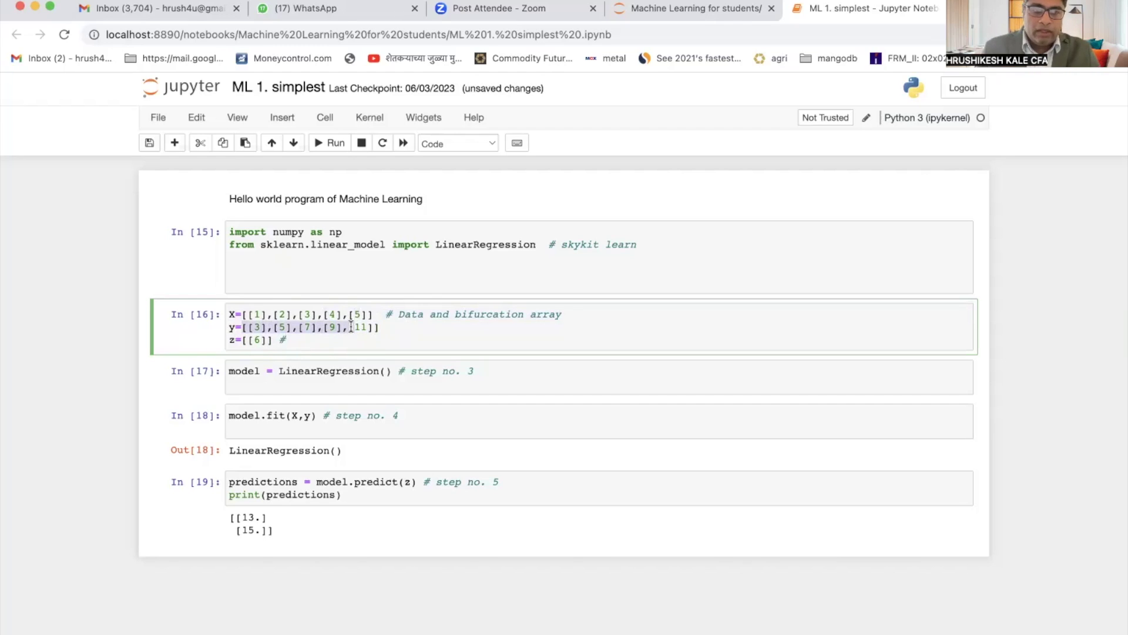
click(311, 341)
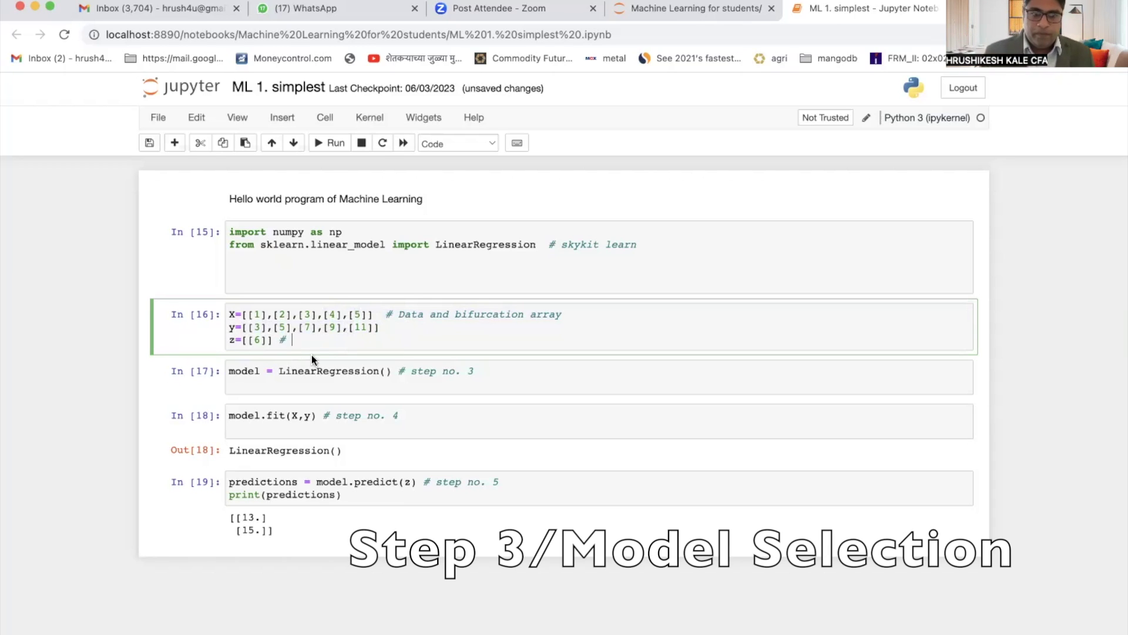
click(308, 389)
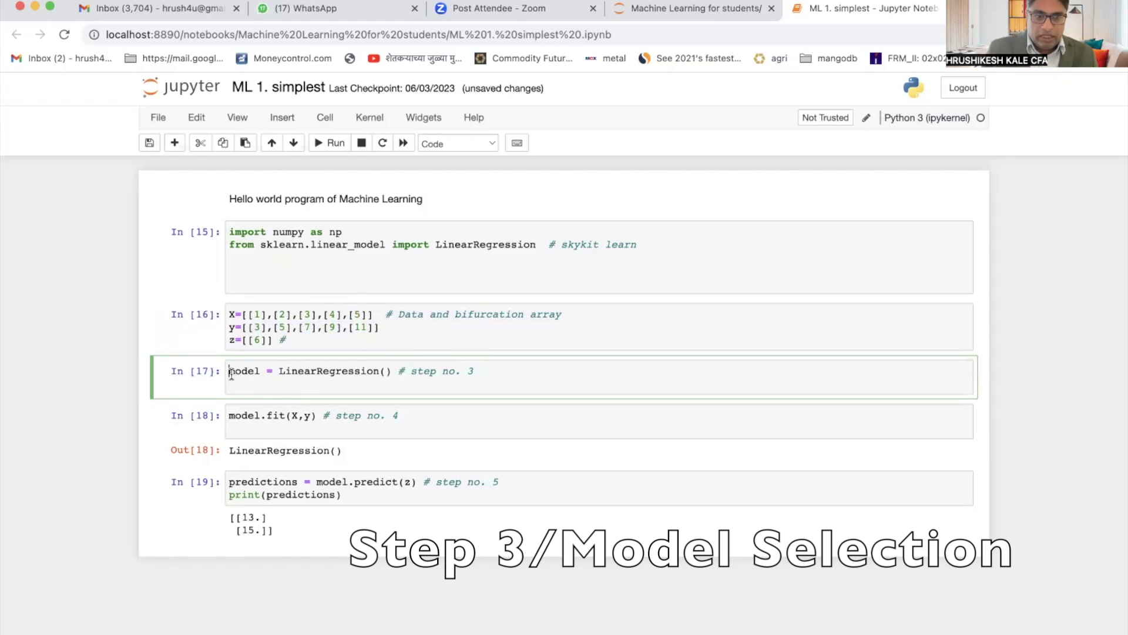
drag(229, 371, 407, 370)
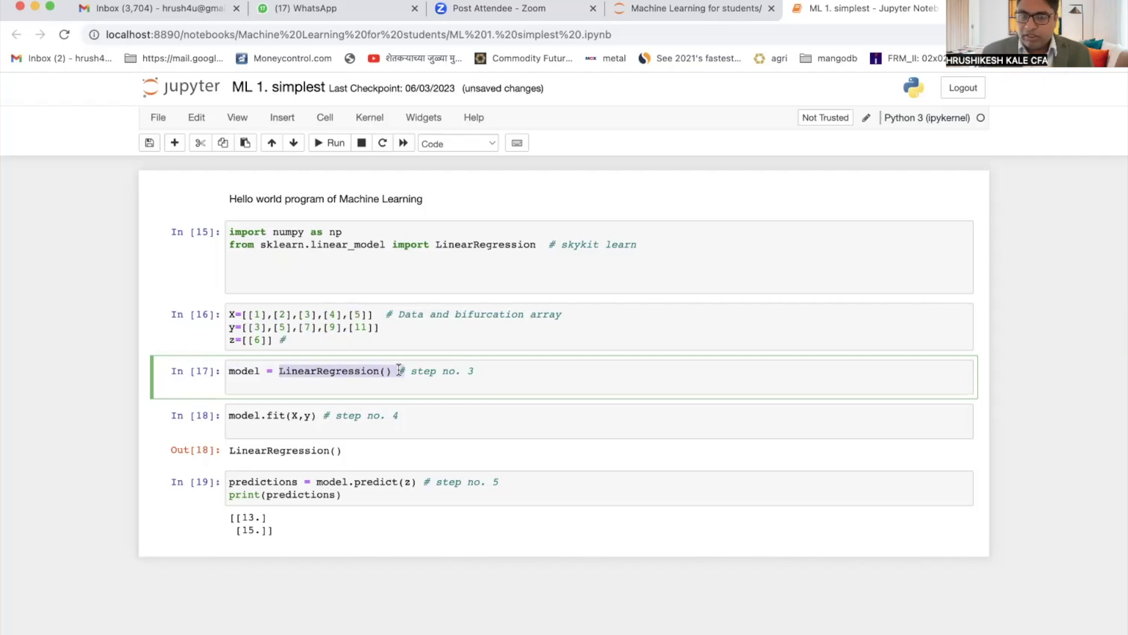
click(393, 415)
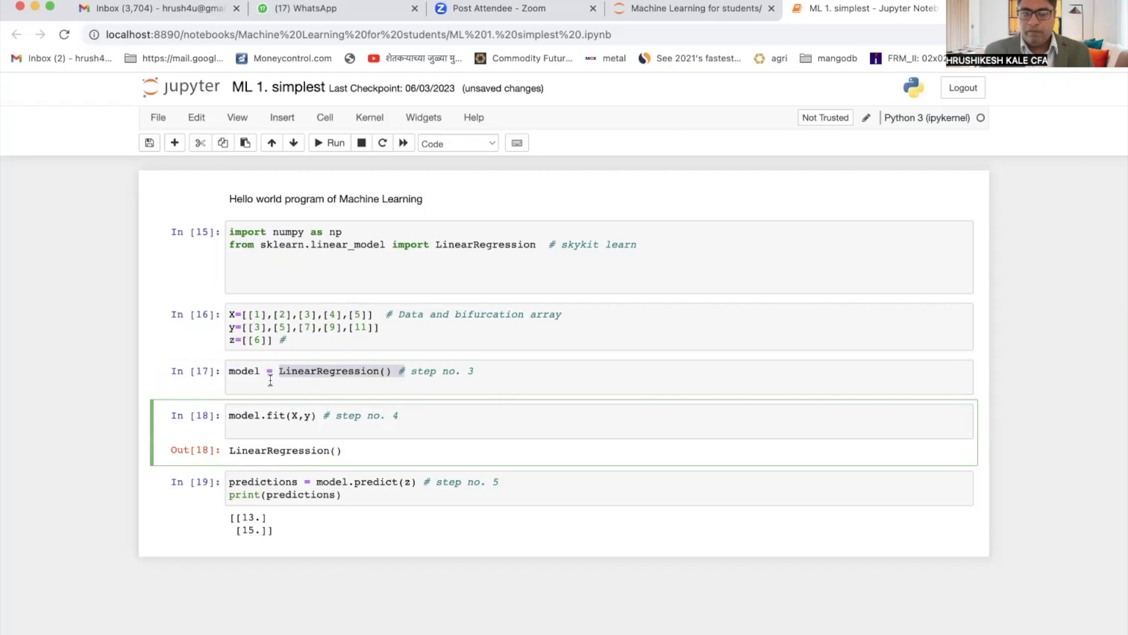
click(282, 390)
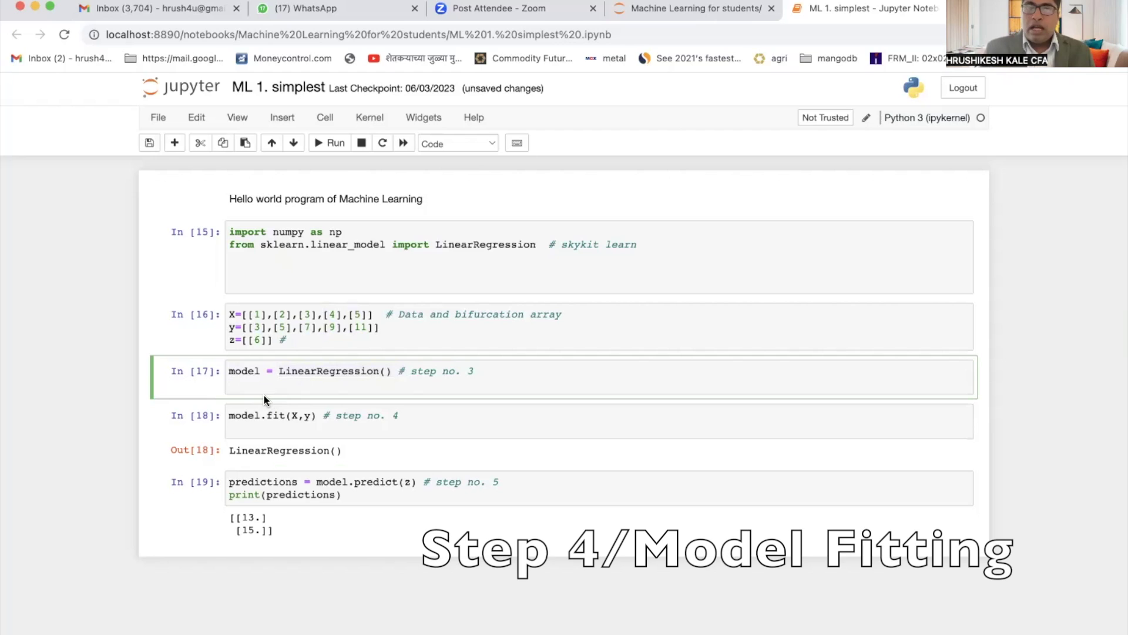
click(228, 415)
drag(228, 416, 281, 419)
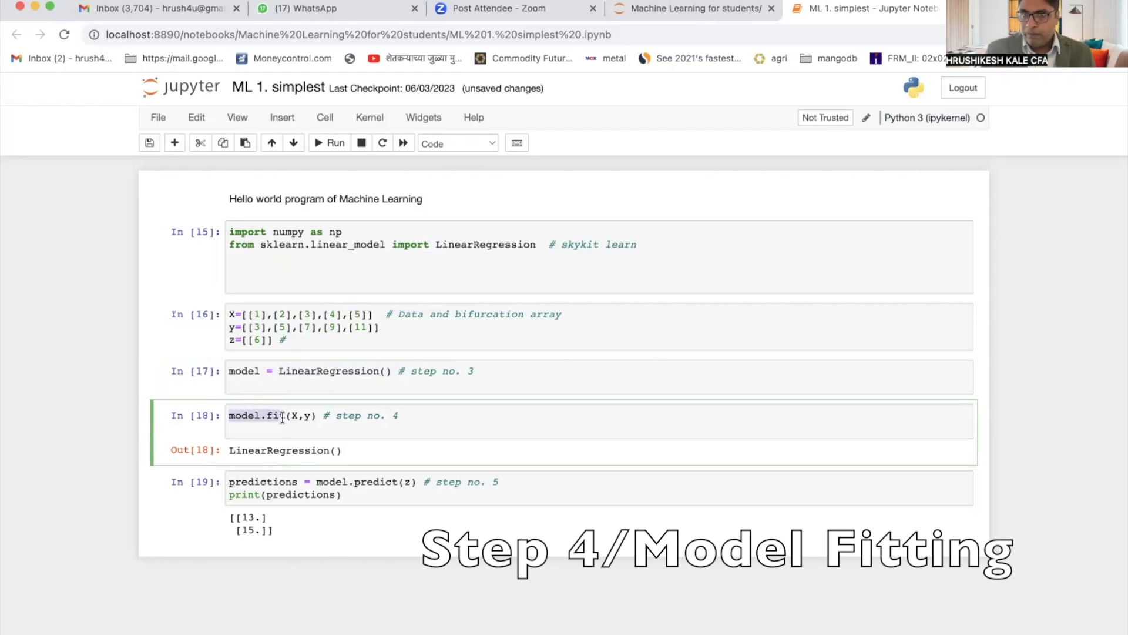
click(236, 318)
drag(291, 415, 308, 421)
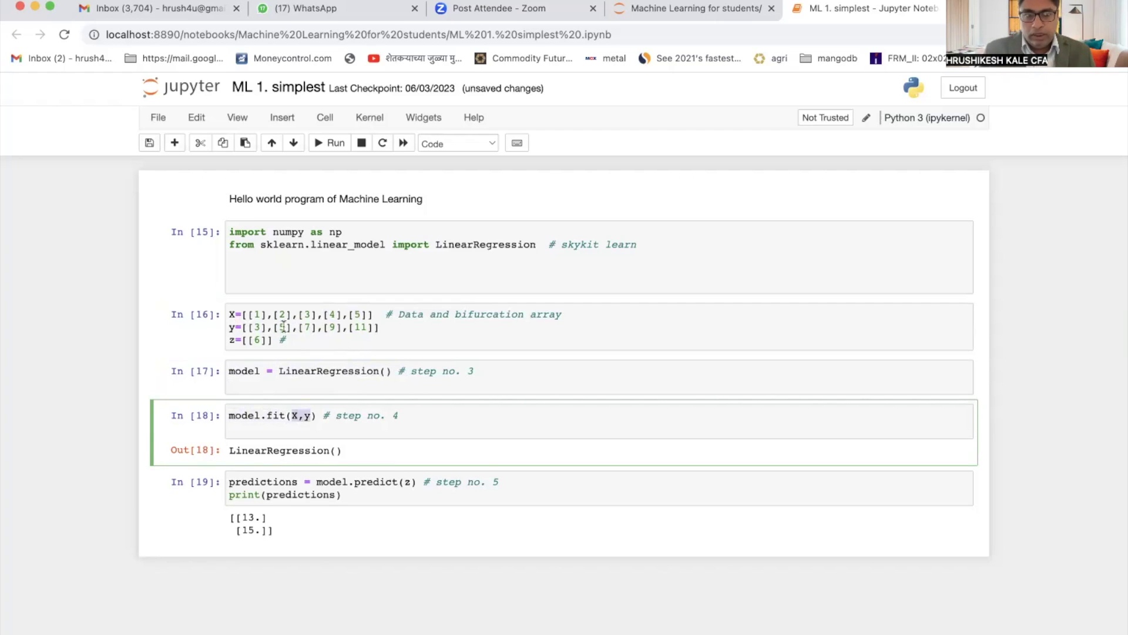
click(231, 315)
drag(232, 315, 369, 328)
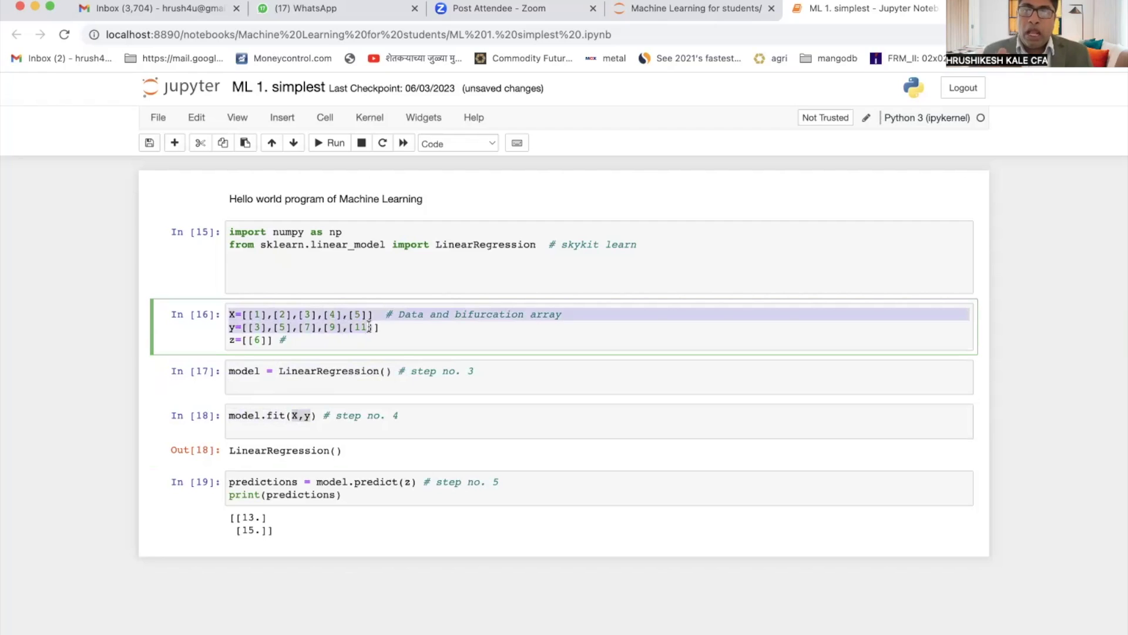
click(406, 344)
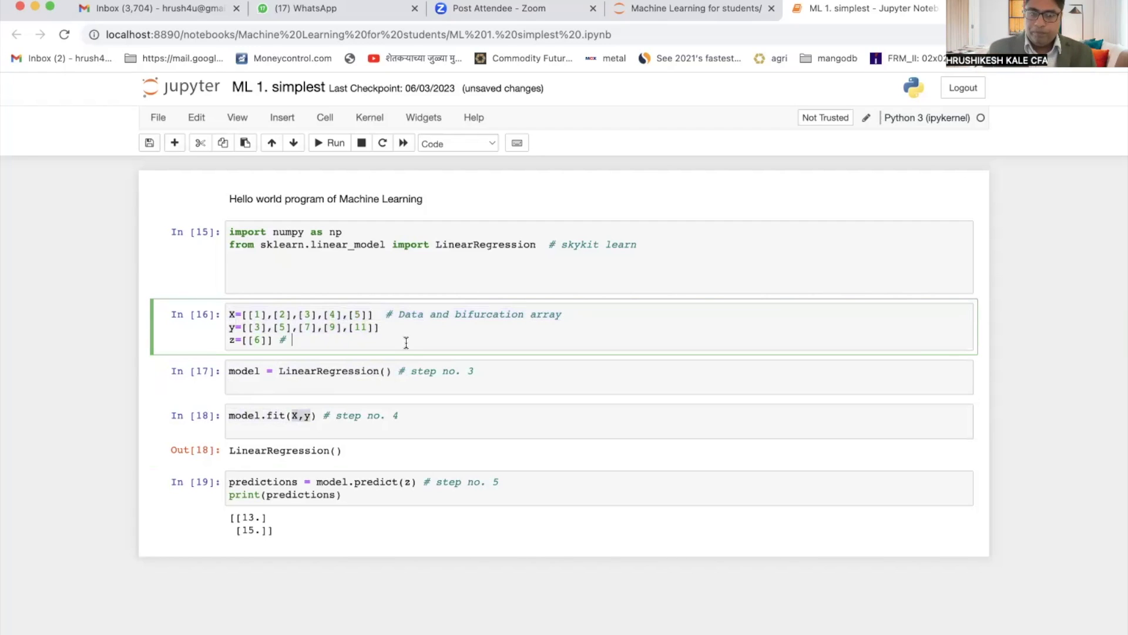
click(241, 481)
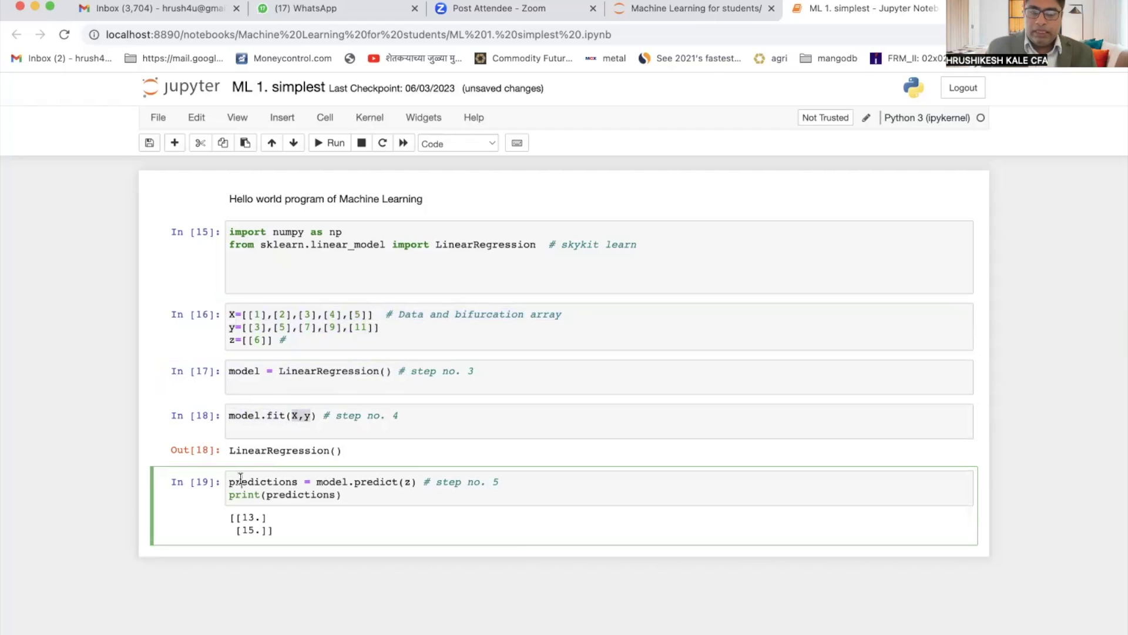
triple_click(326, 482)
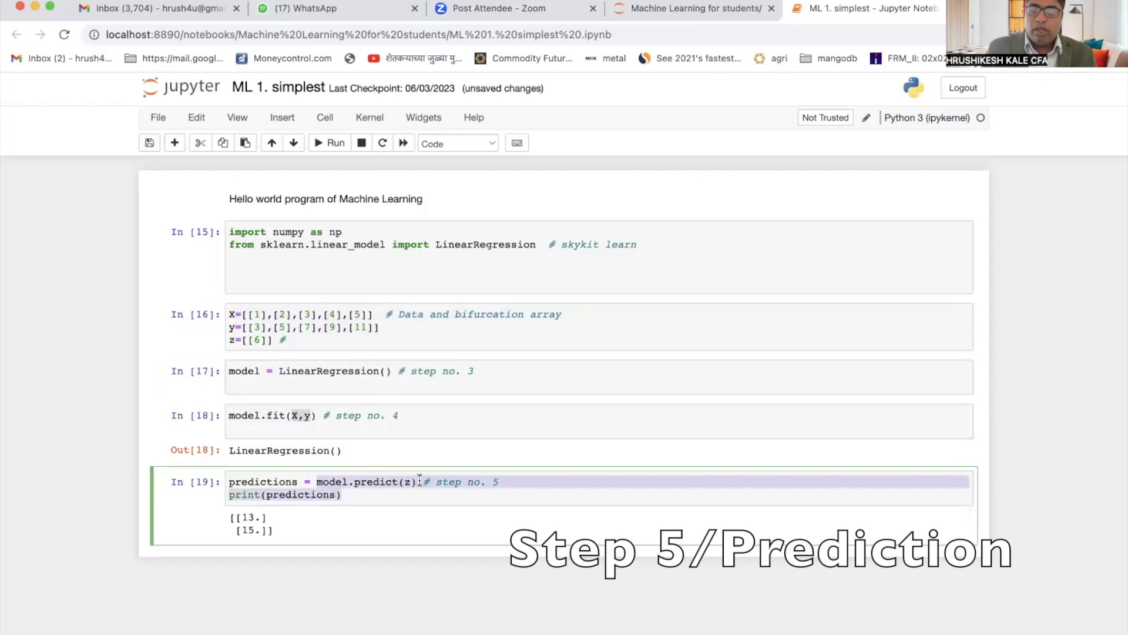
click(419, 481)
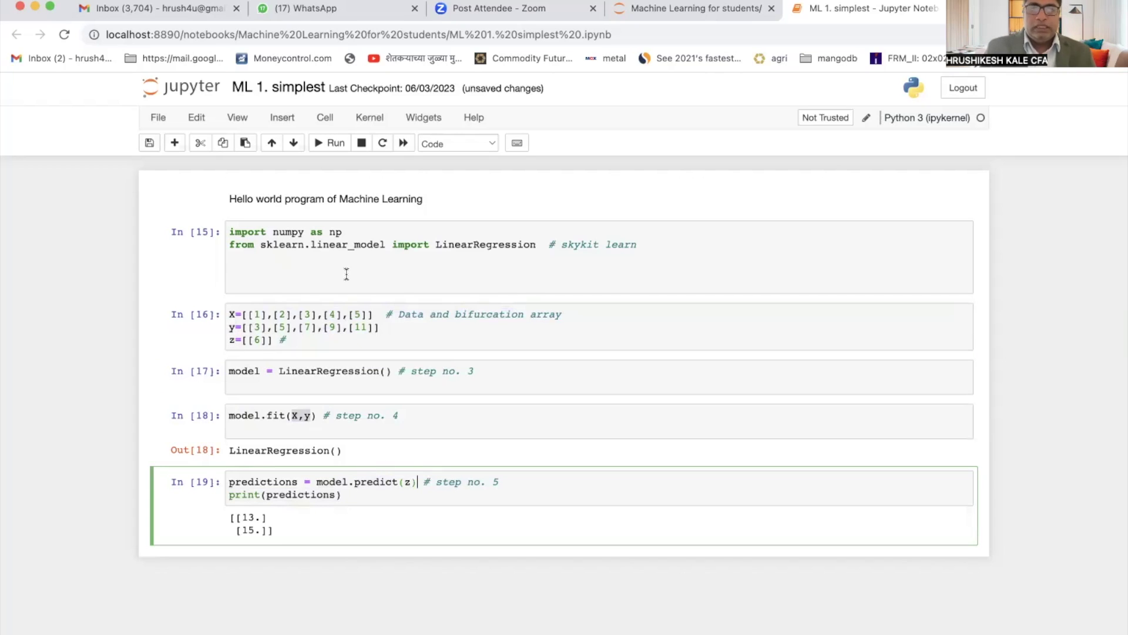
Step: Run the imports, data, model selection, fitting and prediction cells in order, yielding [[13.]]
click(378, 256)
key(ctrl+Return)
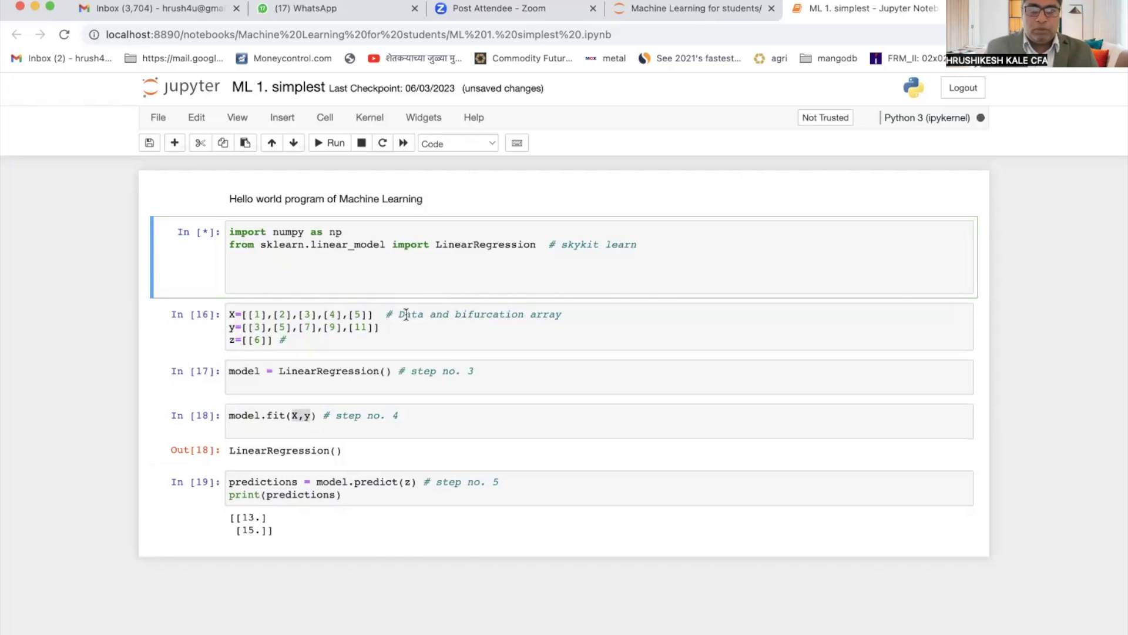
click(404, 316)
key(ctrl+Return)
click(404, 374)
key(ctrl+Return)
click(404, 413)
key(ctrl+Return)
click(404, 477)
key(ctrl+Return)
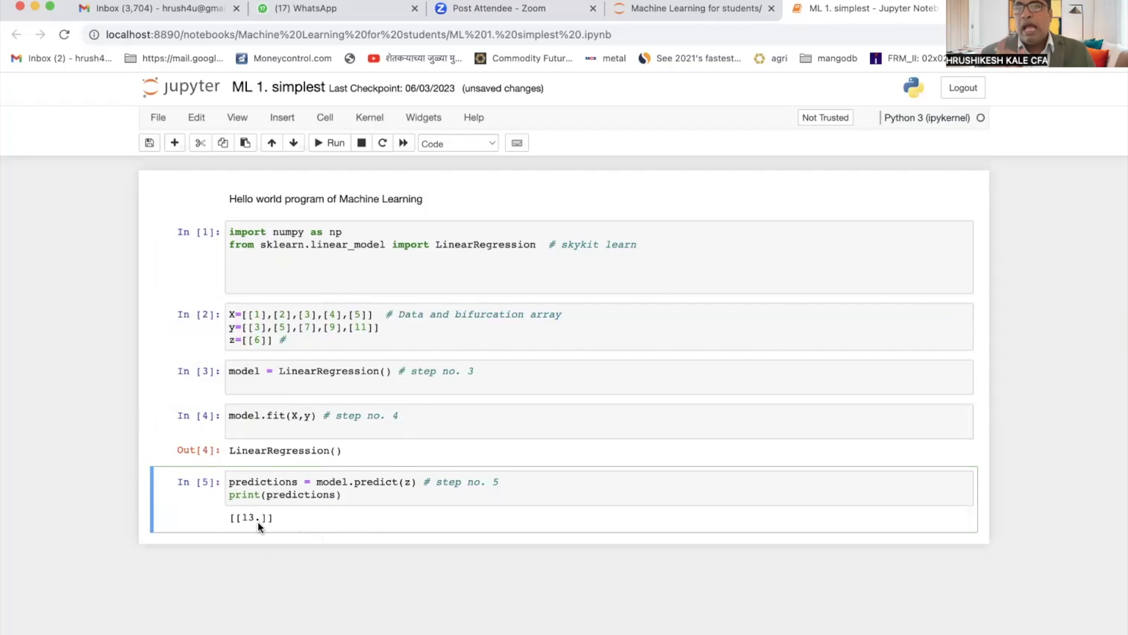